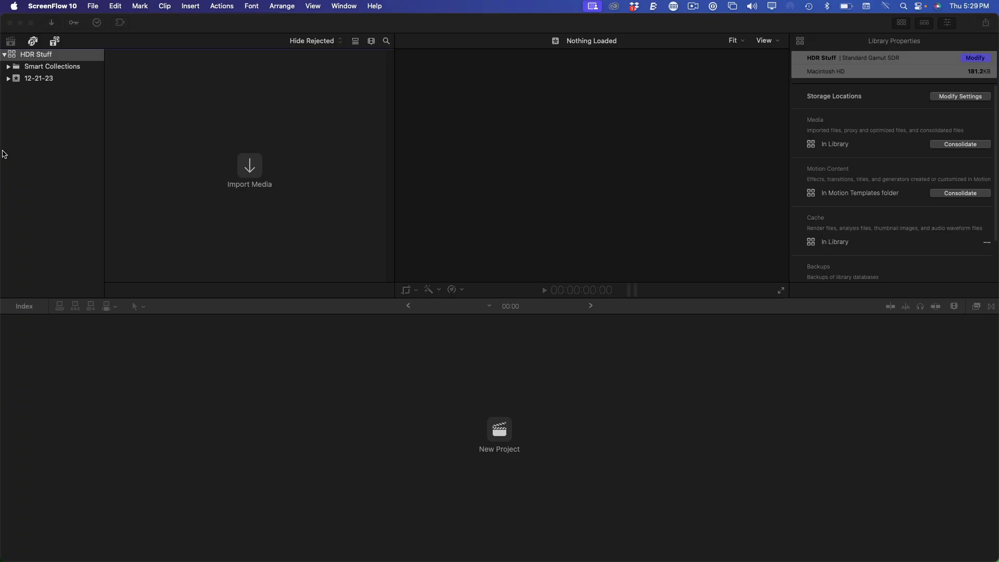
# Import the HDR Media folder from the desktop into the 12-21-23 event
pyautogui.moveTo(4, 149); pyautogui.dragTo(86, 151)
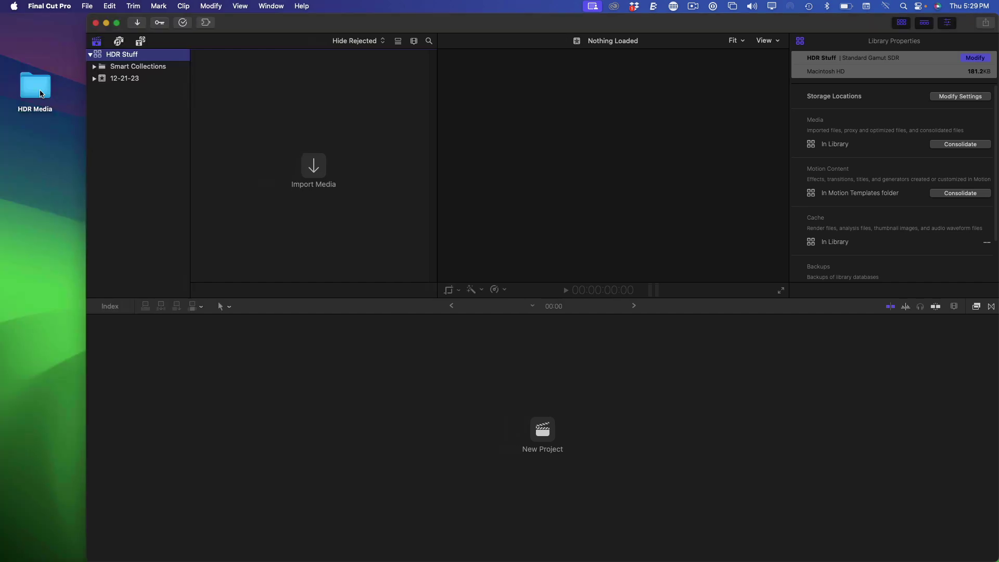
pyautogui.moveTo(35, 83); pyautogui.dragTo(134, 80)
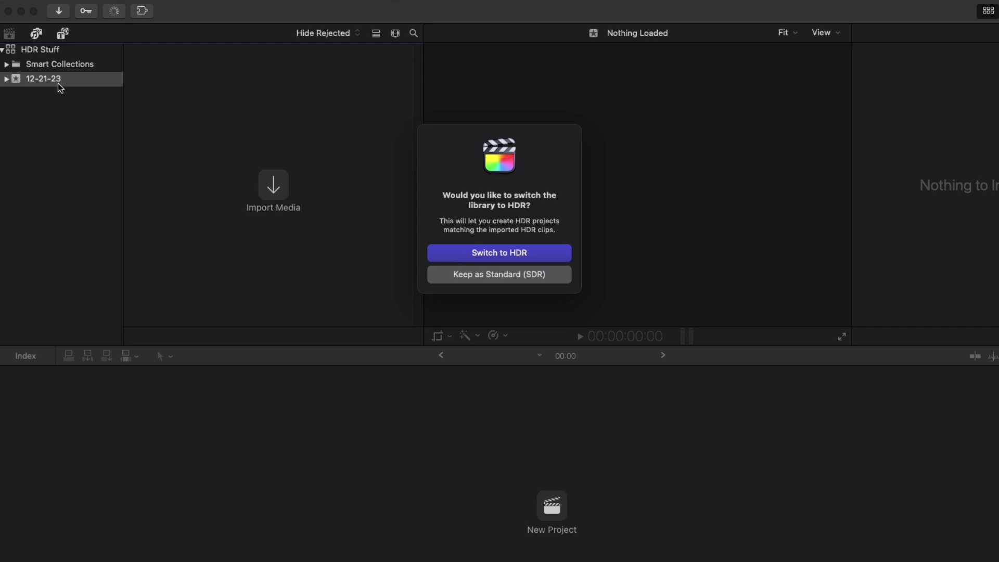
# Switch the library to HDR and show the 5383_ProRes_HLG clip in the video scopes
pyautogui.click(457, 255)
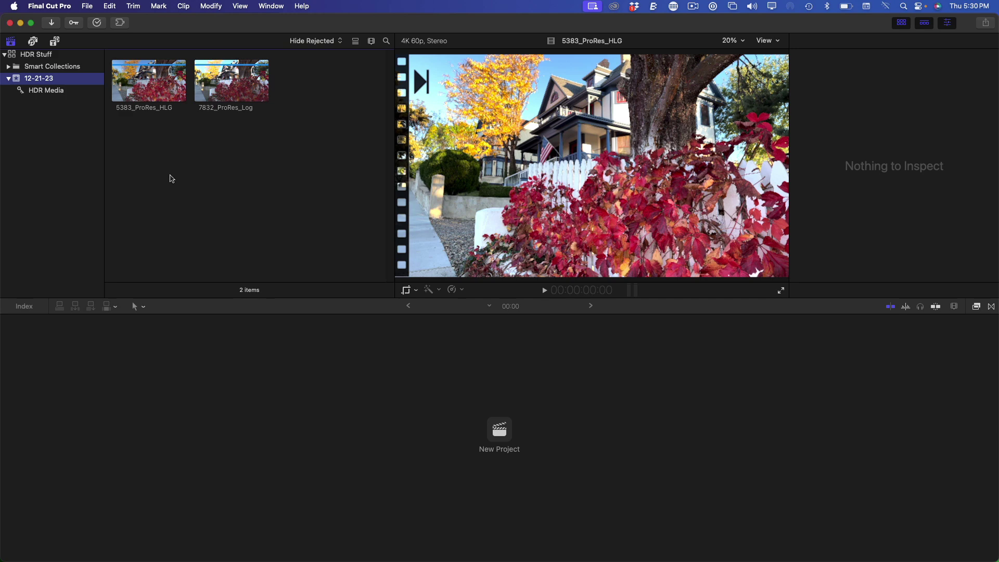
pyautogui.click(145, 91)
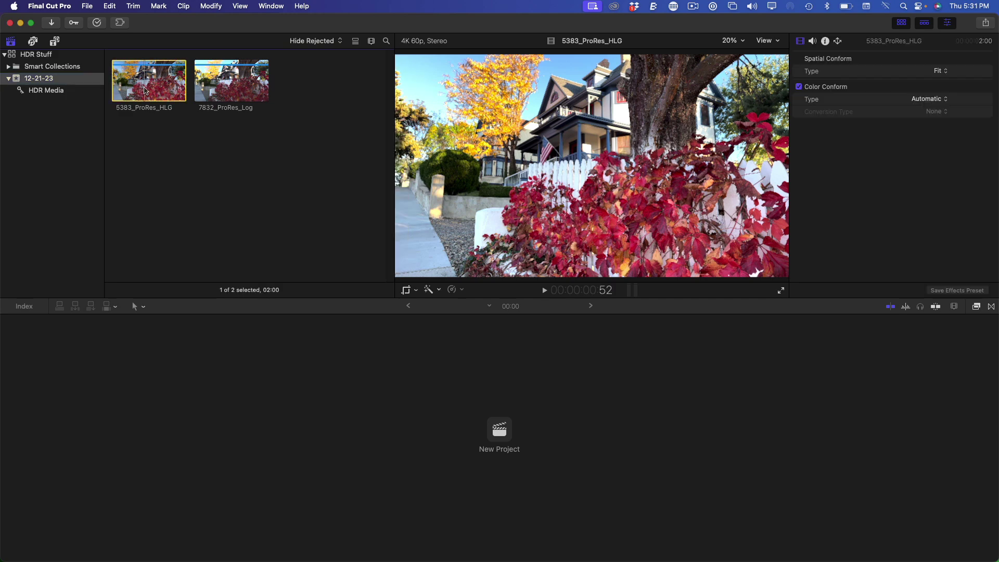
pyautogui.press('super+7')
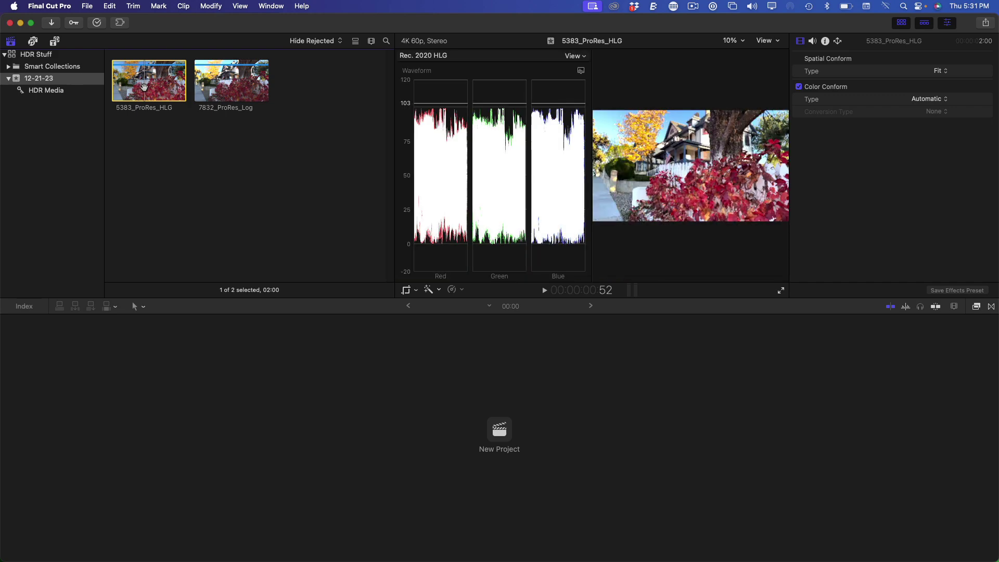
# Show the clip's Extended metadata in a full-height Info inspector
pyautogui.click(825, 40)
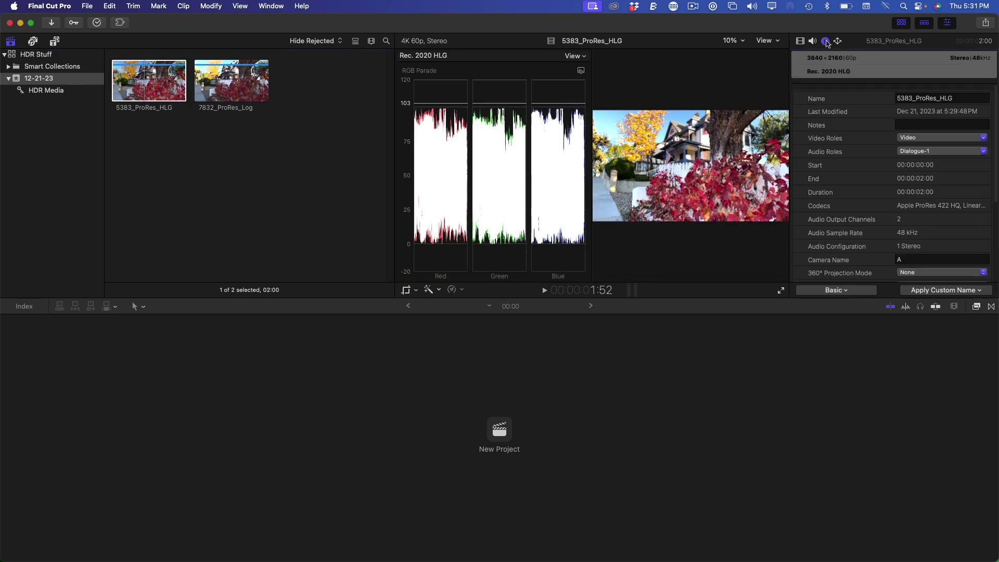
pyautogui.click(835, 290)
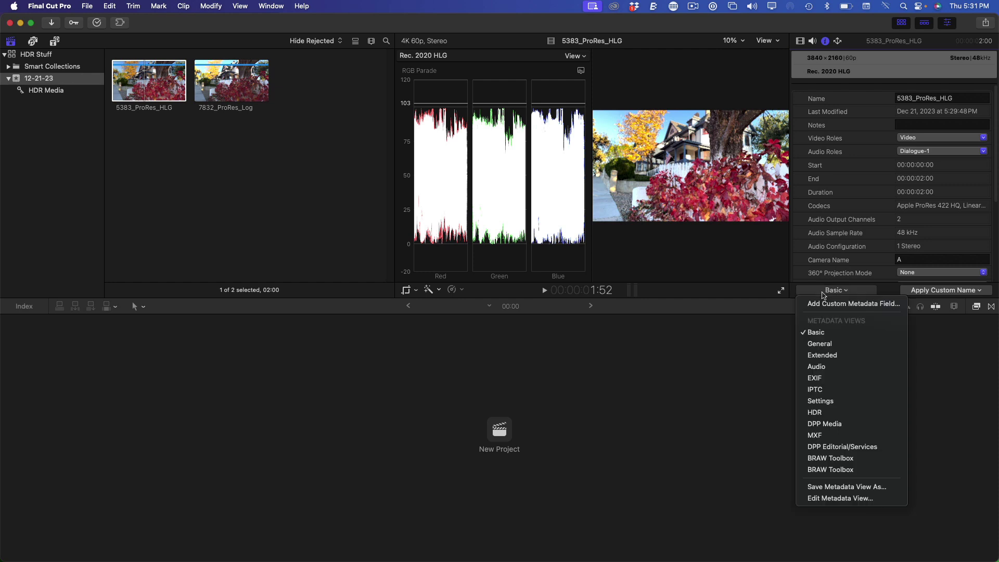
pyautogui.click(829, 354)
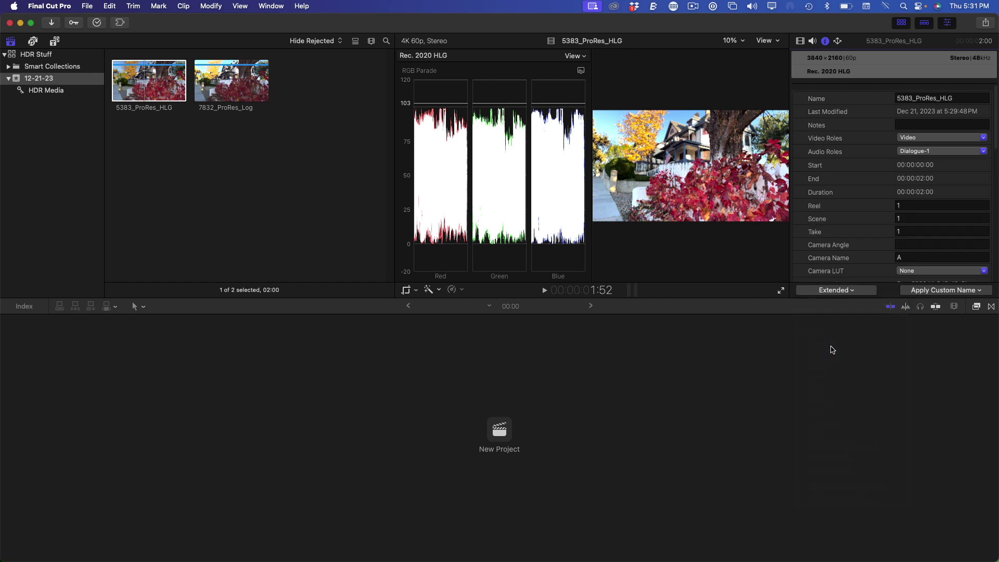
pyautogui.doubleClick(866, 44)
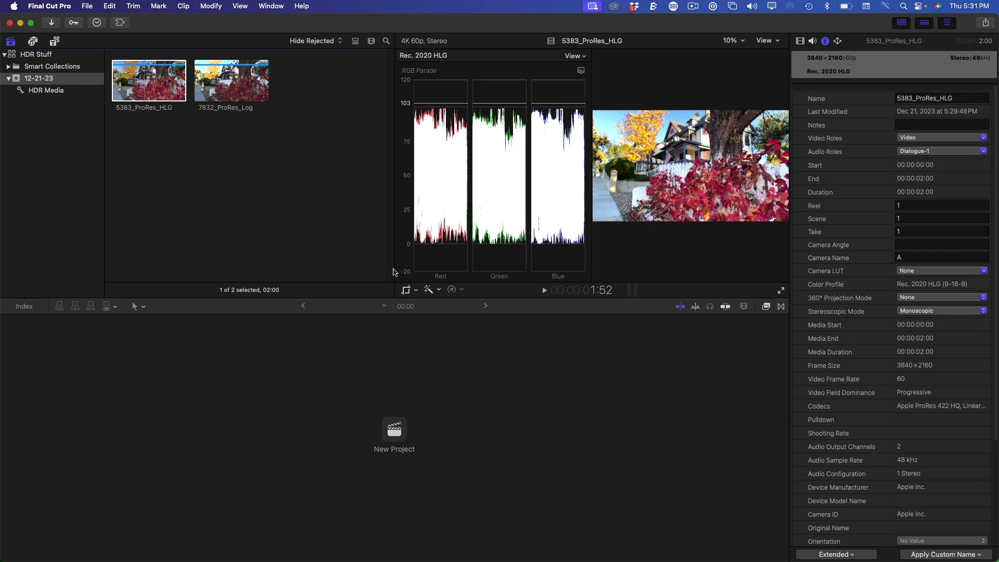
# Narrow the browser so the viewer and the HLG clip's RGB parade get more room
pyautogui.moveTo(395, 272); pyautogui.dragTo(188, 372)
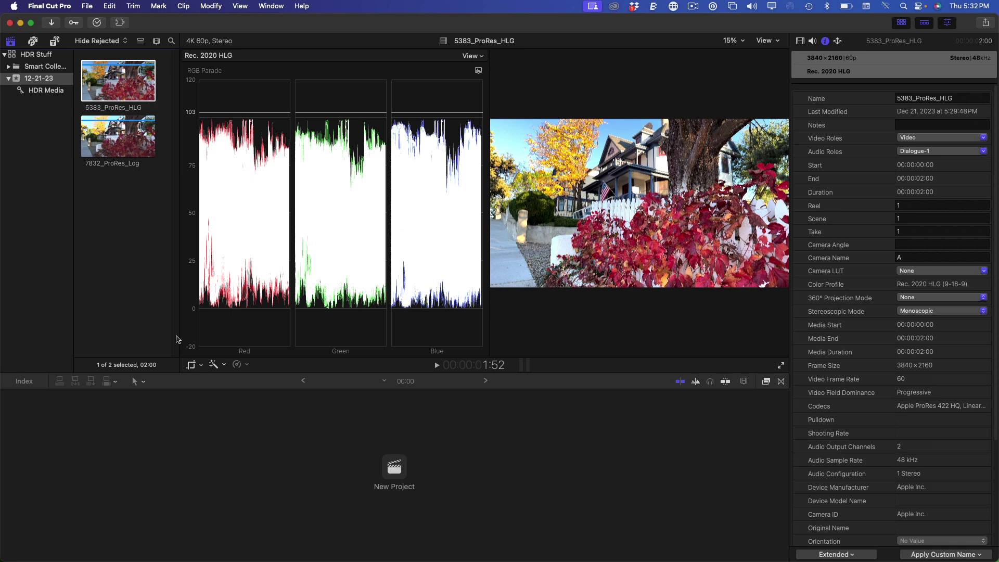
# Select the 7832_ProRes_Log clip to see Camera LUT and Color Profile set to Apple Log
pyautogui.click(119, 144)
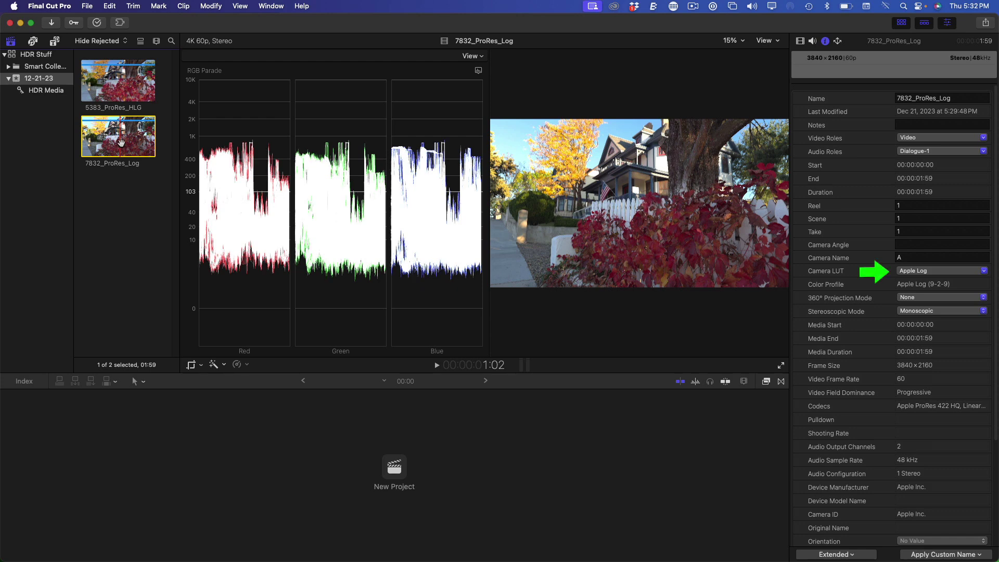
# Set the Log clip's Camera LUT to None for comparison, then back to Apple Log
pyautogui.click(950, 274)
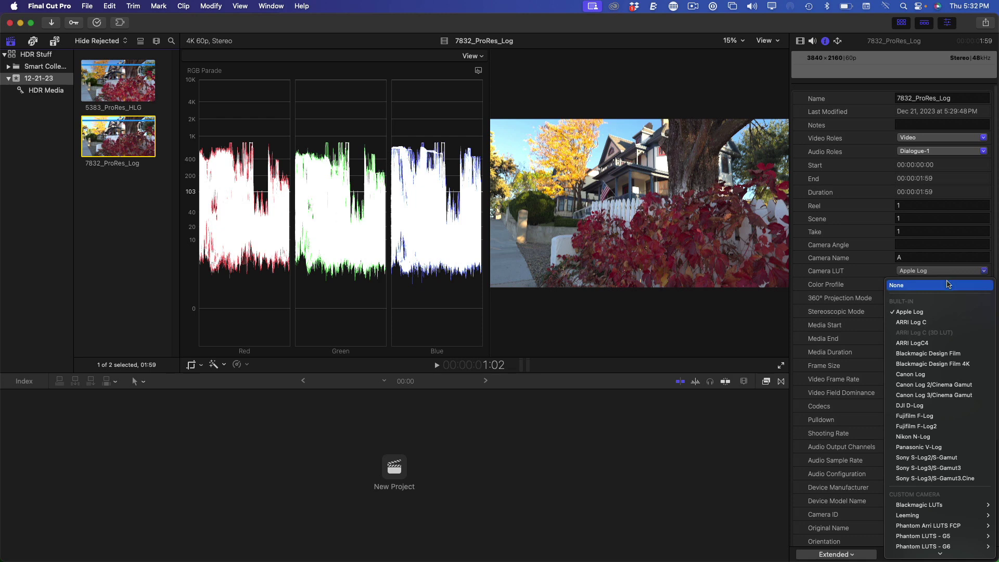
pyautogui.click(947, 285)
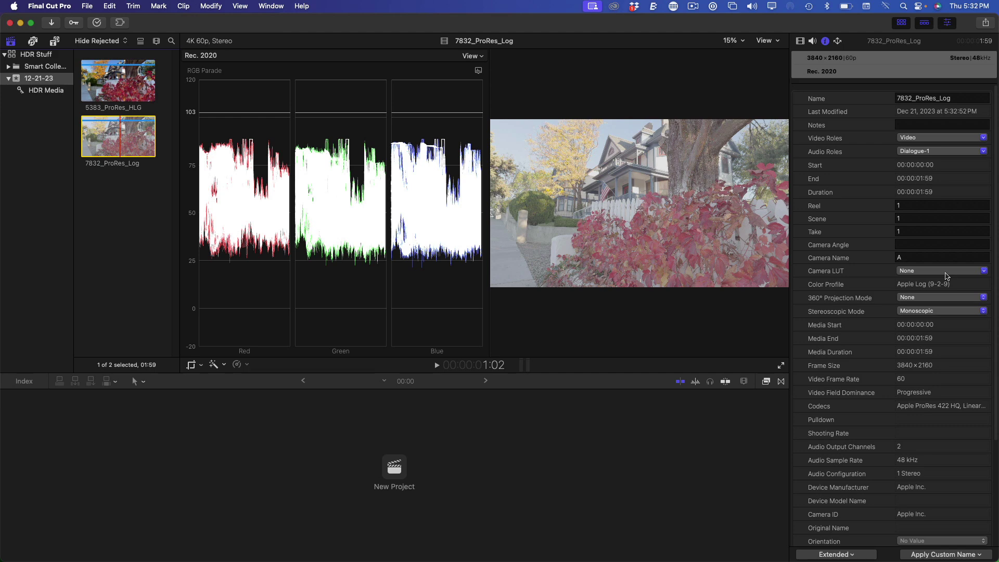
pyautogui.click(946, 274)
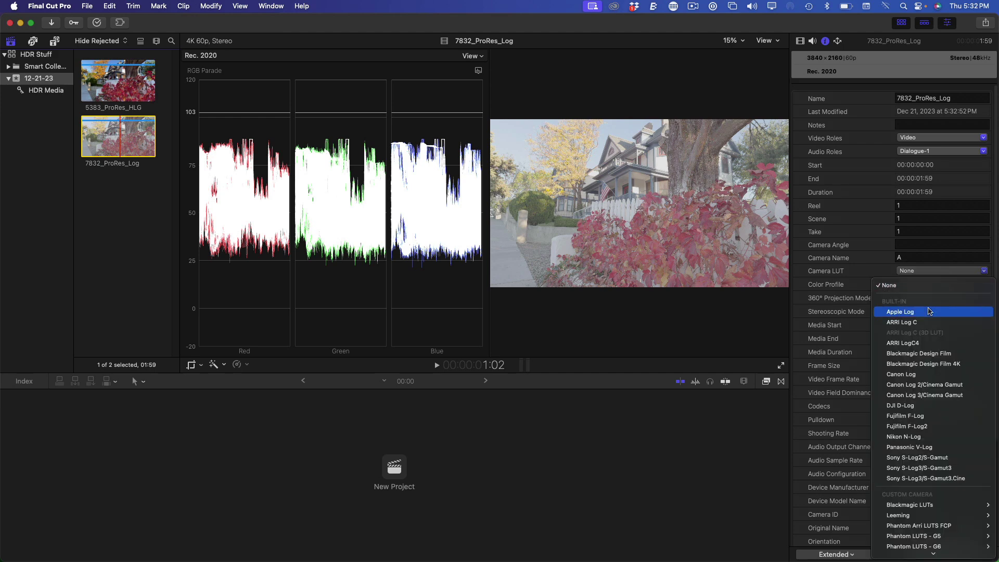
pyautogui.click(929, 311)
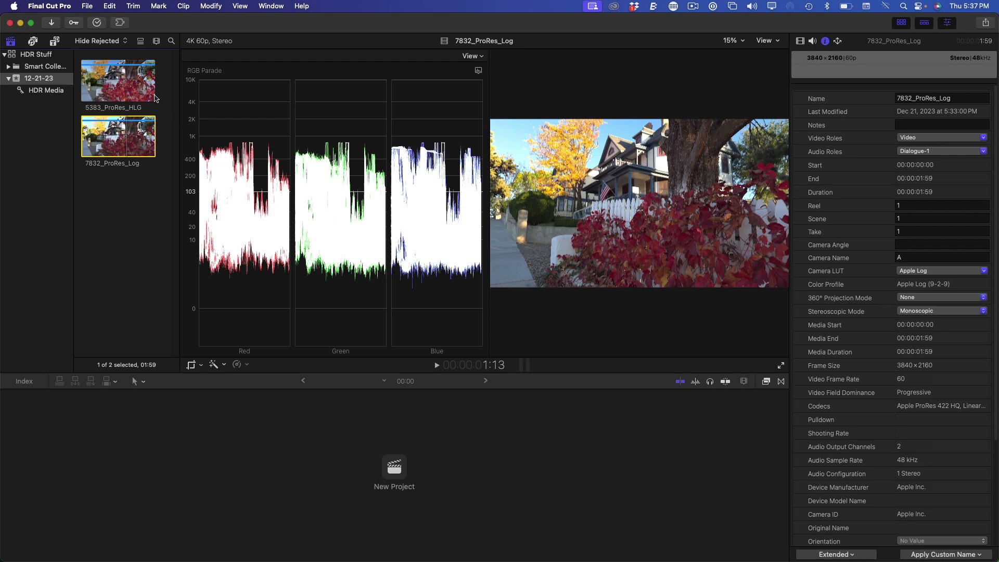
# Create the Rec. 2020 HLG project 'Big House on a Hill' from both clips
pyautogui.click(133, 85)
pyautogui.keyDown('super'); pyautogui.click(107, 146); pyautogui.keyUp('super')
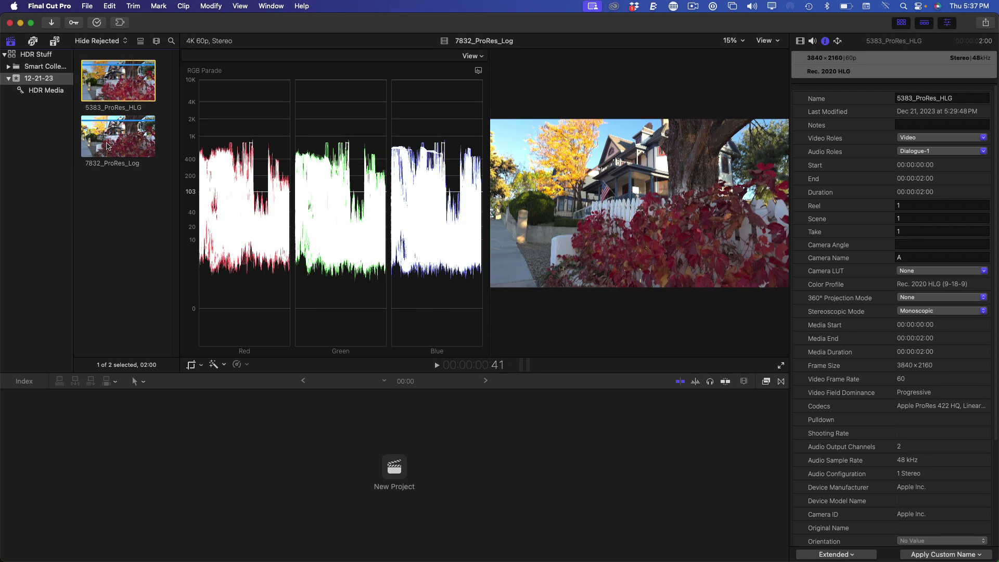
pyautogui.rightClick(107, 146)
pyautogui.click(137, 150)
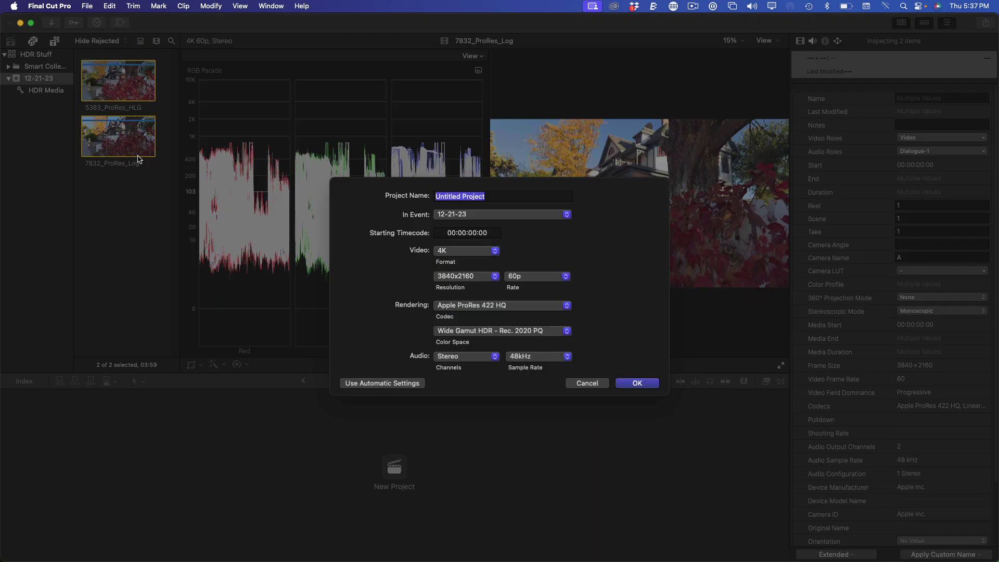
pyautogui.click(496, 333)
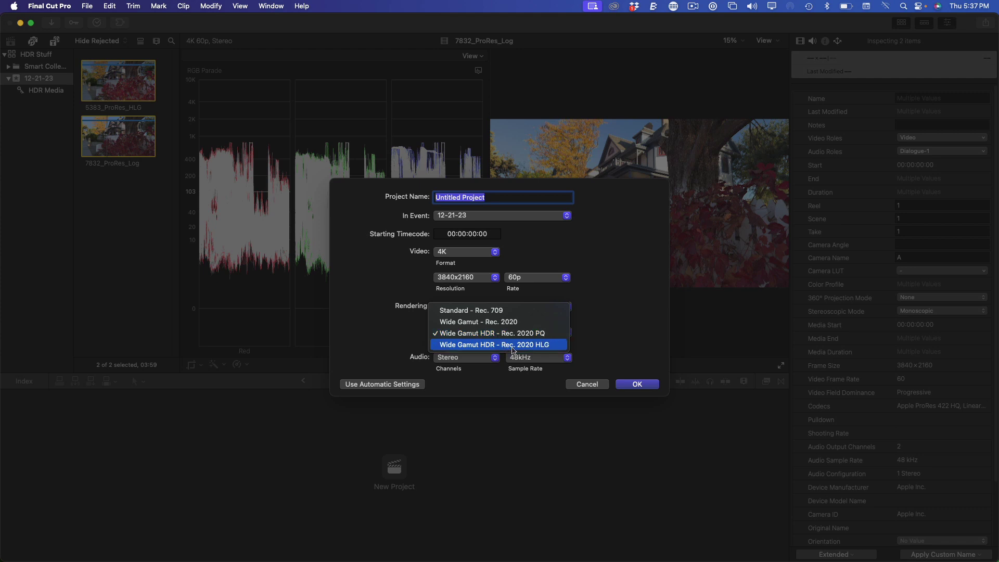
pyautogui.click(512, 346)
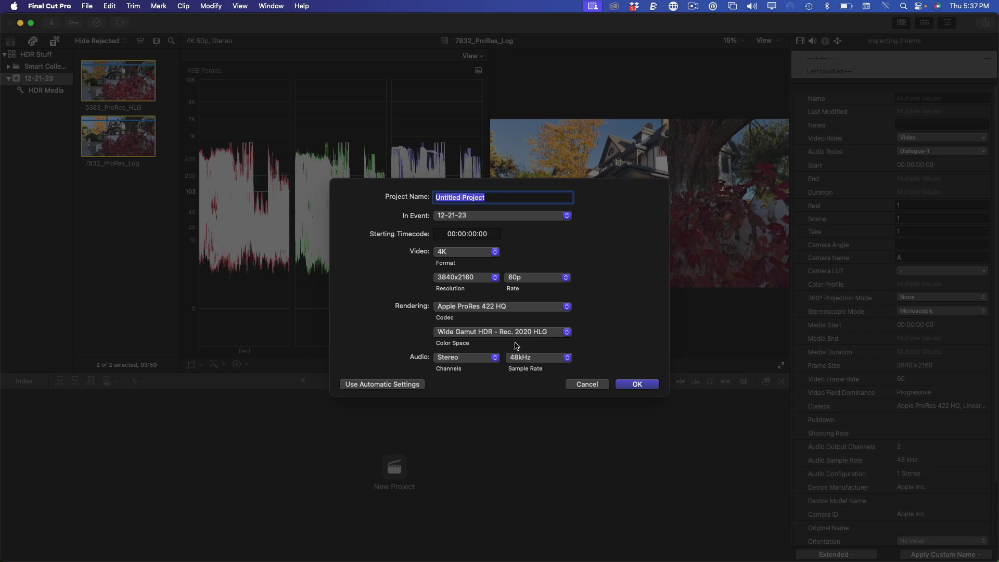
pyautogui.write('Big House on a Hill')
pyautogui.press('Return')
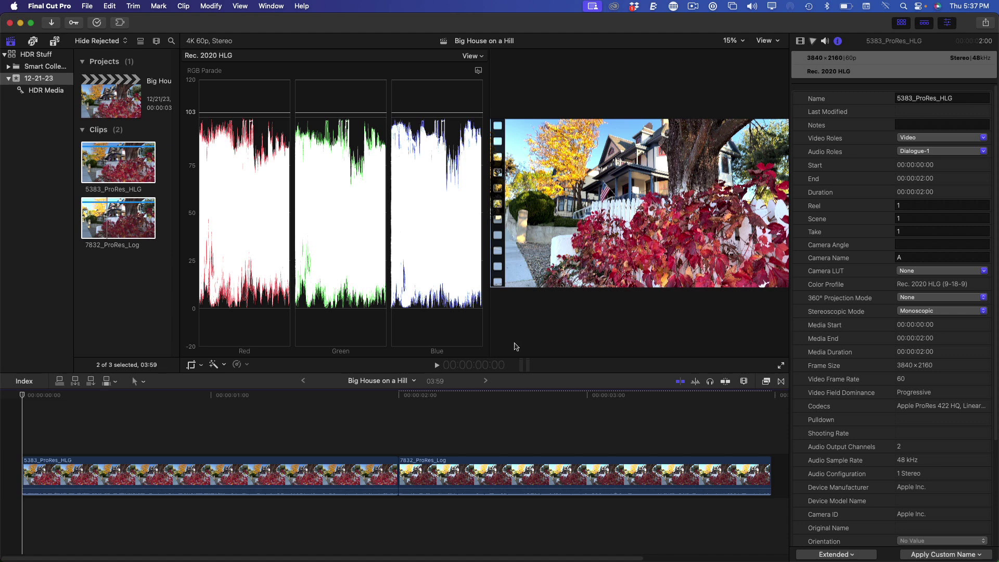
pyautogui.click(238, 413)
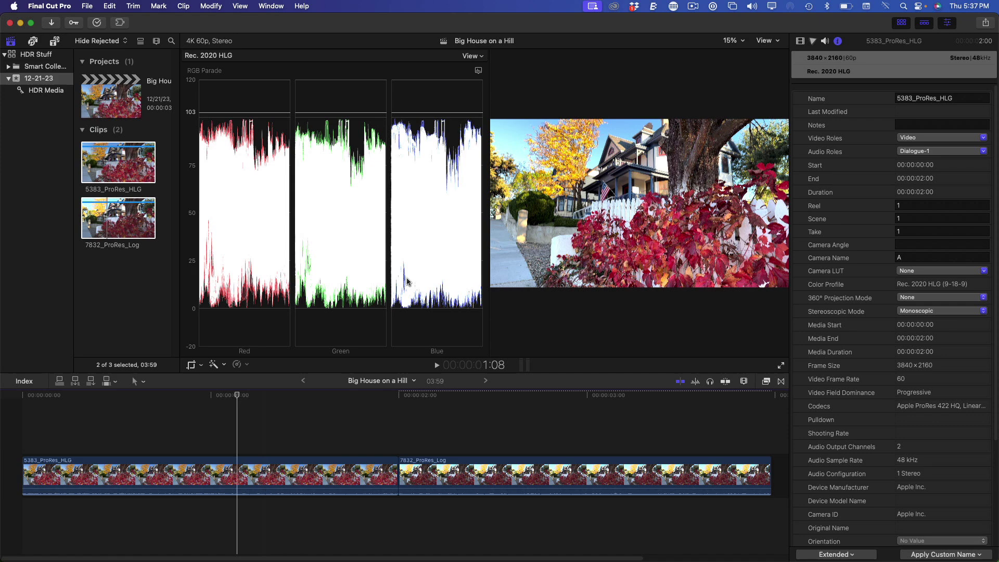
# Zoom the viewer to 25% to inspect detail, fit it back, and move the playhead to 1:51
pyautogui.press('super+equal')
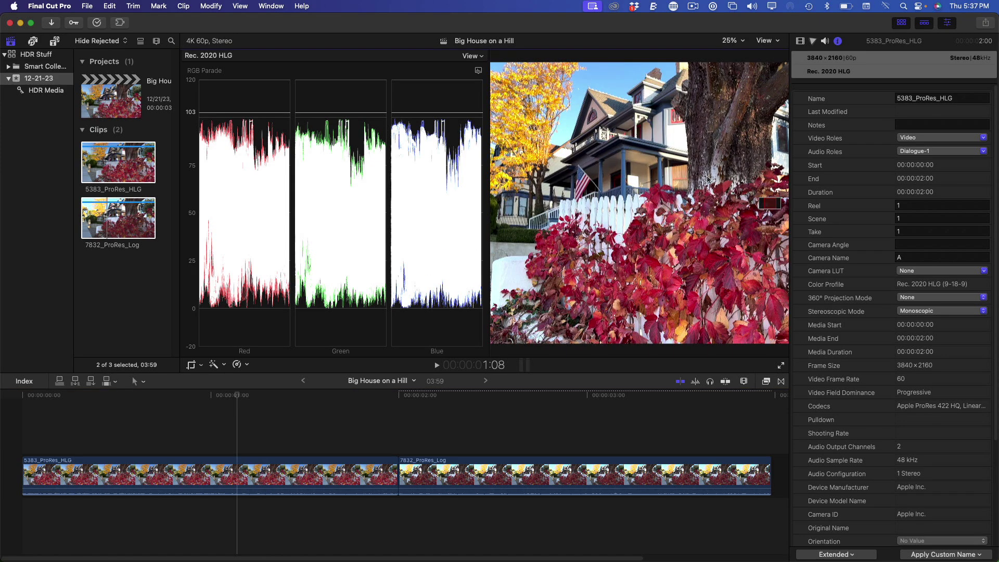
pyautogui.moveTo(765, 203); pyautogui.dragTo(769, 204)
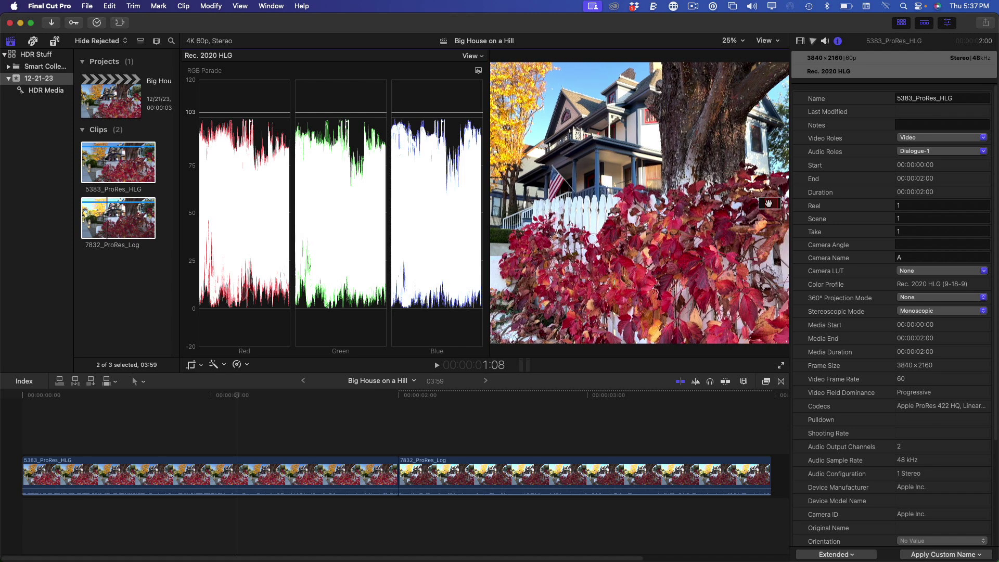
pyautogui.hotkey('shift', 'z')
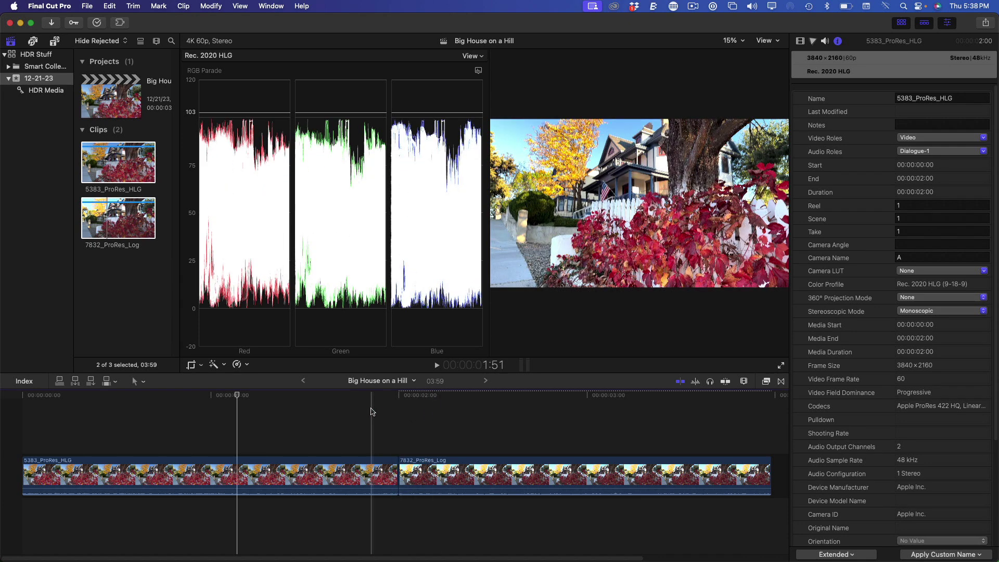
pyautogui.click(372, 412)
# Add a Color Adjustments correction with HLG control range to the 7832_ProRes_Log clip, viewer enlarged
pyautogui.click(479, 411)
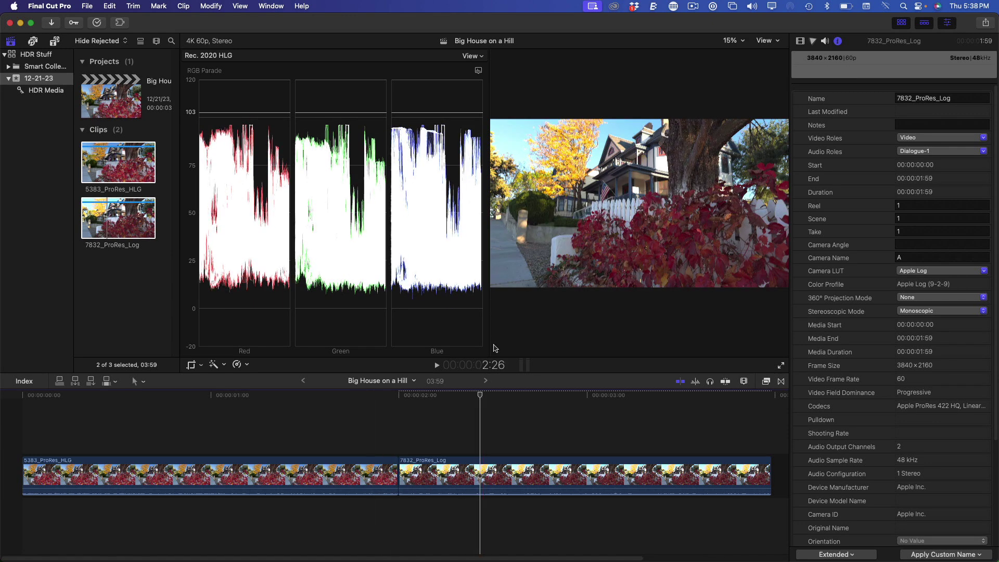
pyautogui.moveTo(489, 345); pyautogui.dragTo(401, 349)
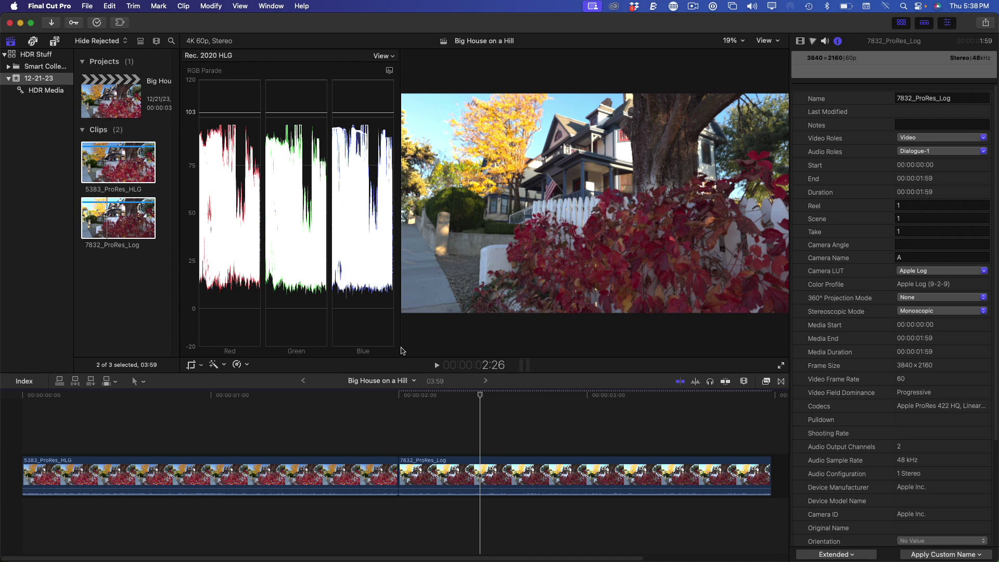
pyautogui.press('super+6')
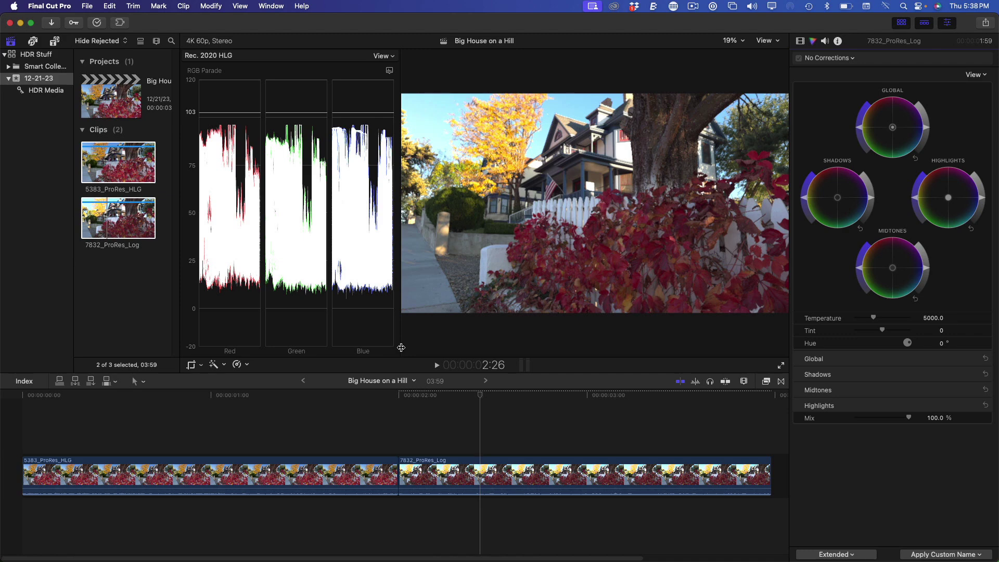
pyautogui.click(833, 58)
pyautogui.click(843, 128)
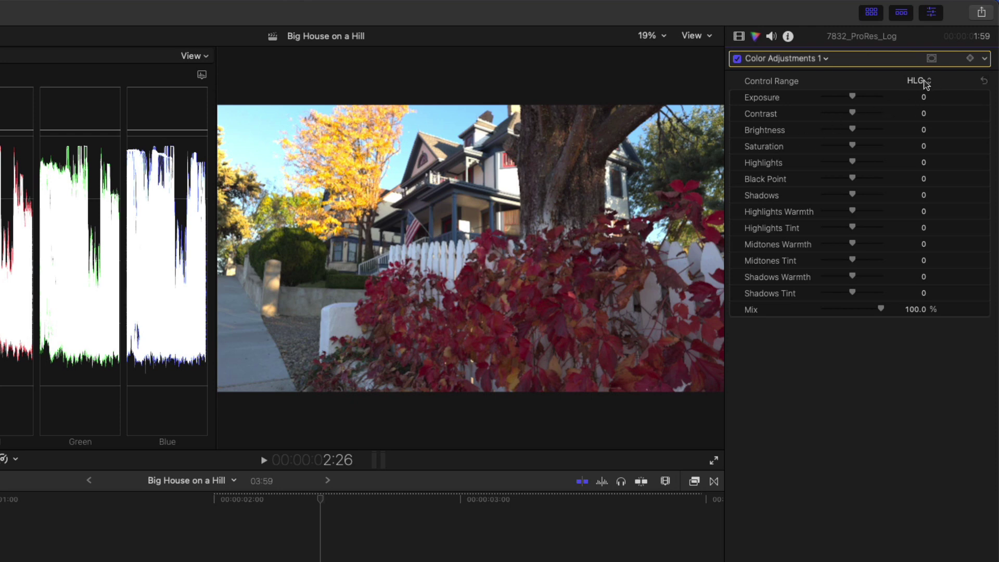
pyautogui.click(925, 80)
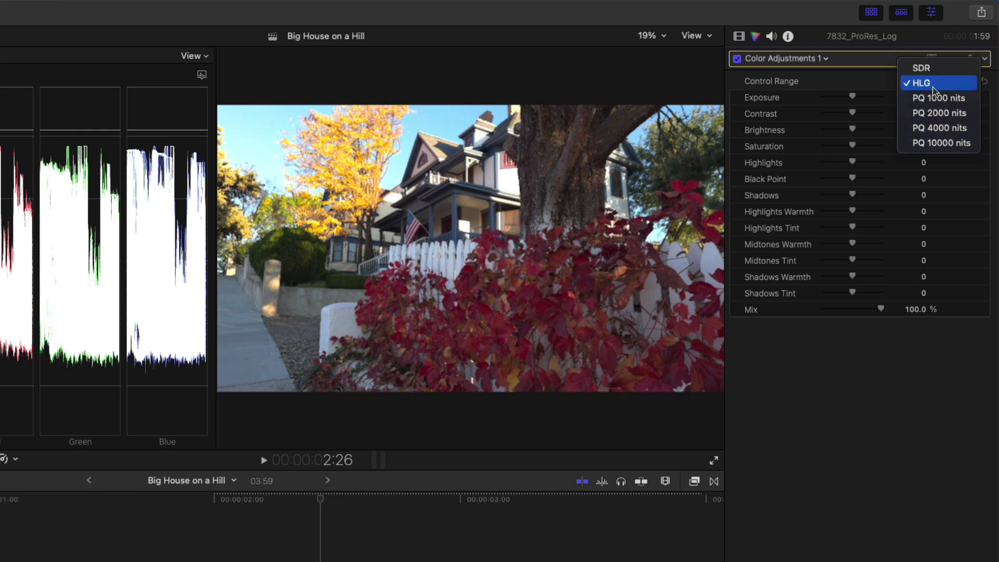
pyautogui.click(935, 91)
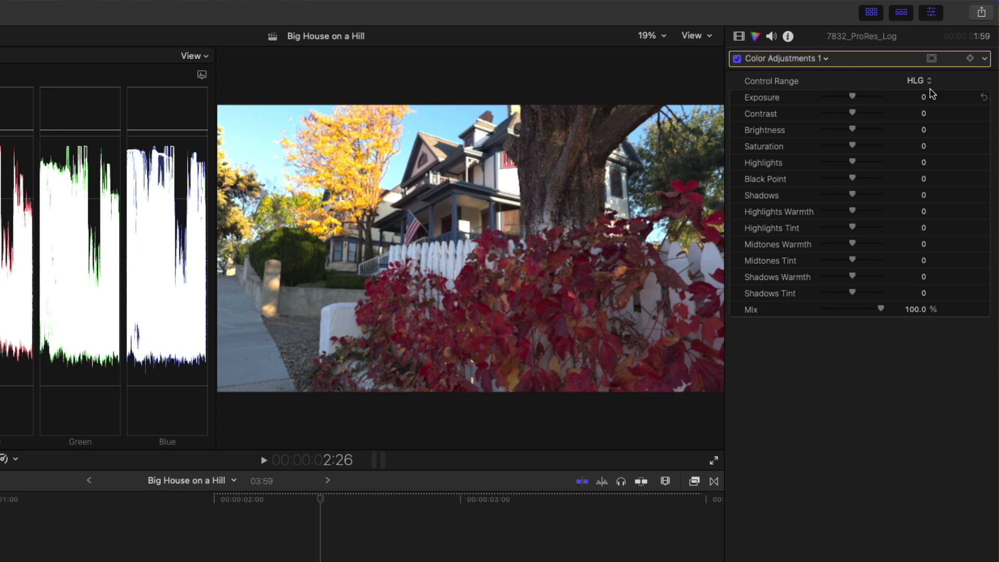
# Add a shape mask shaped into a feathered horizontal band over the red bushes
pyautogui.click(931, 59)
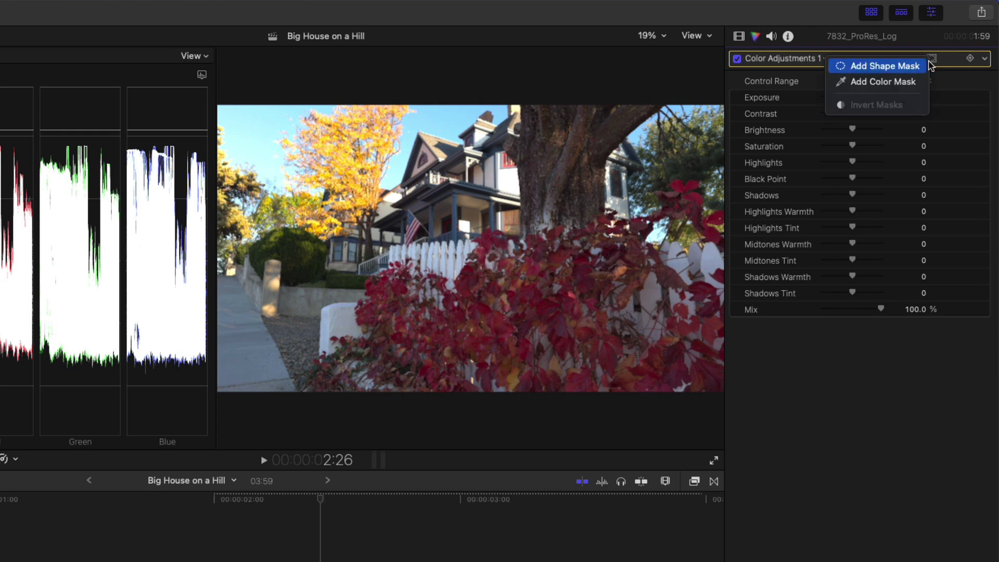
pyautogui.click(900, 72)
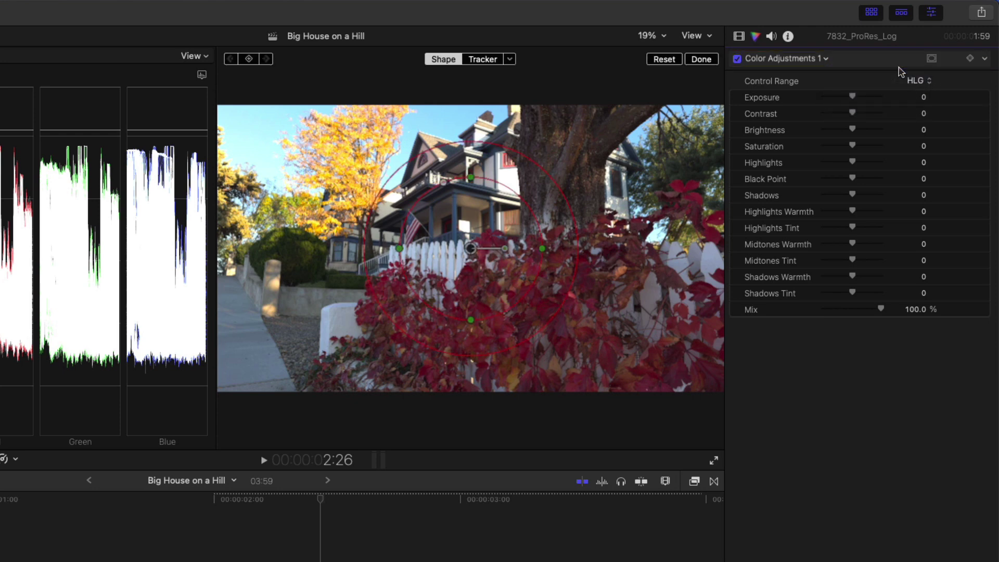
pyautogui.moveTo(442, 185); pyautogui.dragTo(313, 130)
pyautogui.moveTo(471, 251); pyautogui.dragTo(475, 311)
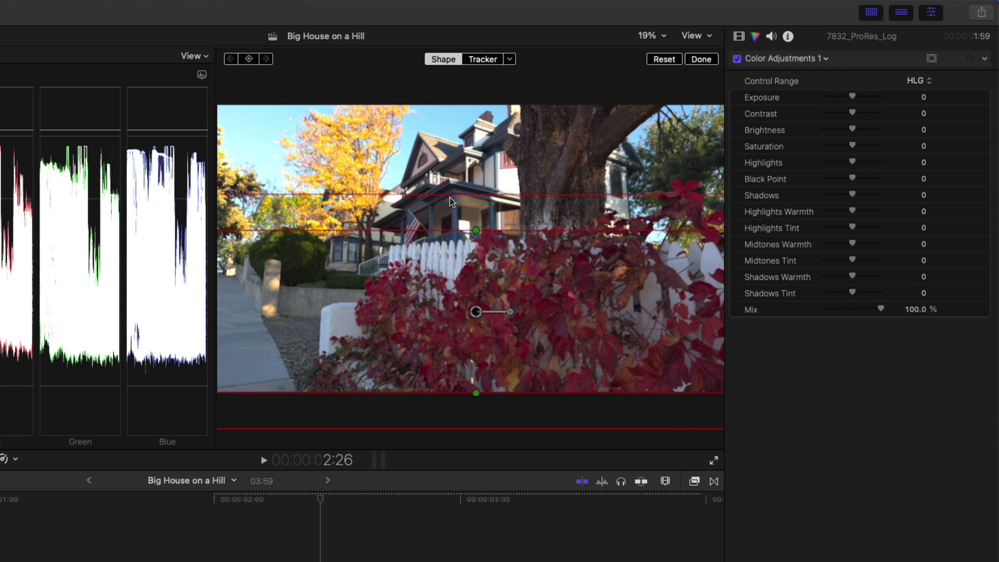
pyautogui.moveTo(452, 195); pyautogui.dragTo(452, 187)
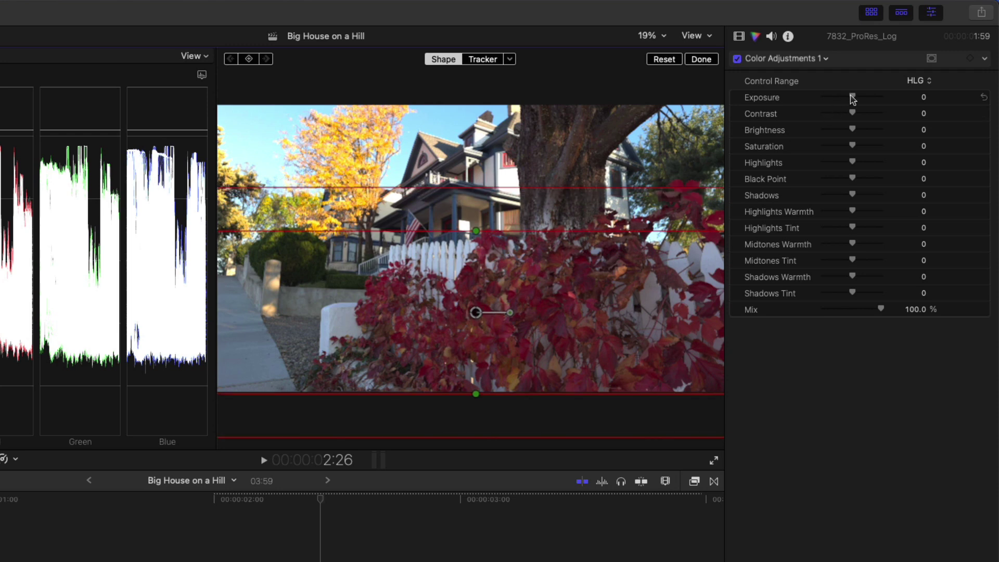
# Inside the mask, set Exposure to 50, Shadows to -20 and Brightness to 25
pyautogui.moveTo(852, 97); pyautogui.dragTo(866, 108)
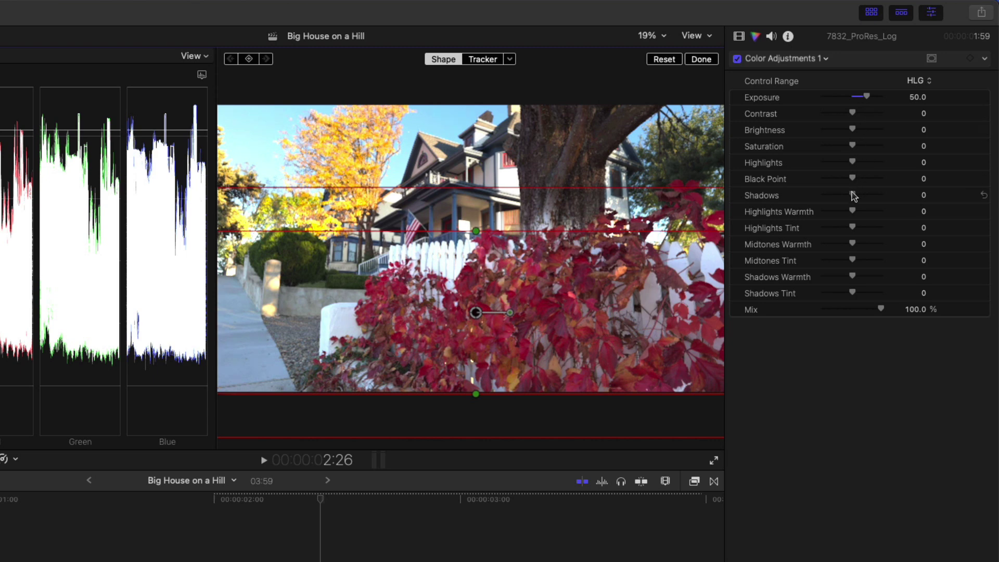
pyautogui.moveTo(854, 196)
pyautogui.mouseDown()
pyautogui.moveTo(836, 195)
pyautogui.moveTo(853, 199)
pyautogui.mouseUp()
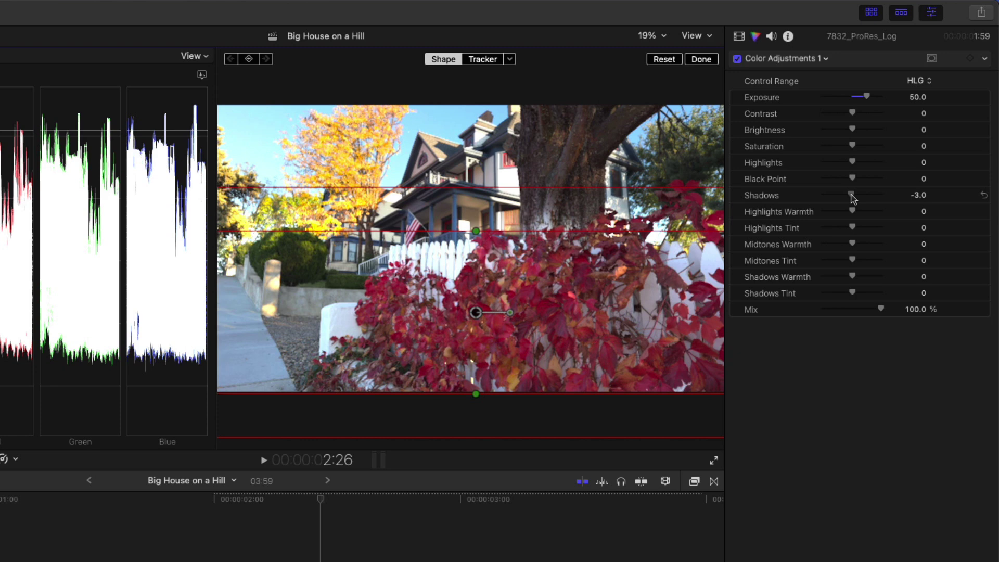
pyautogui.moveTo(852, 198); pyautogui.dragTo(848, 199)
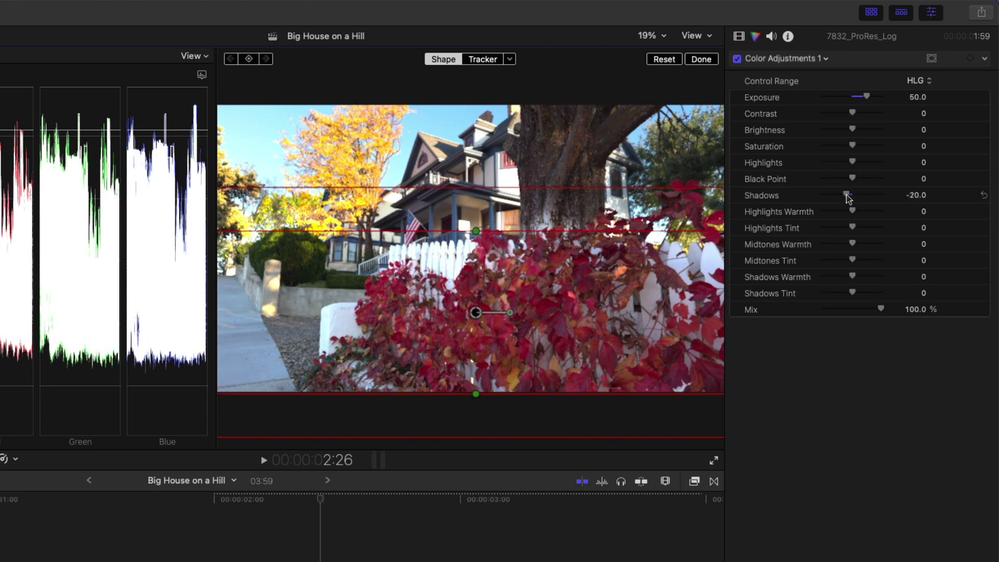
pyautogui.moveTo(854, 131); pyautogui.dragTo(854, 143)
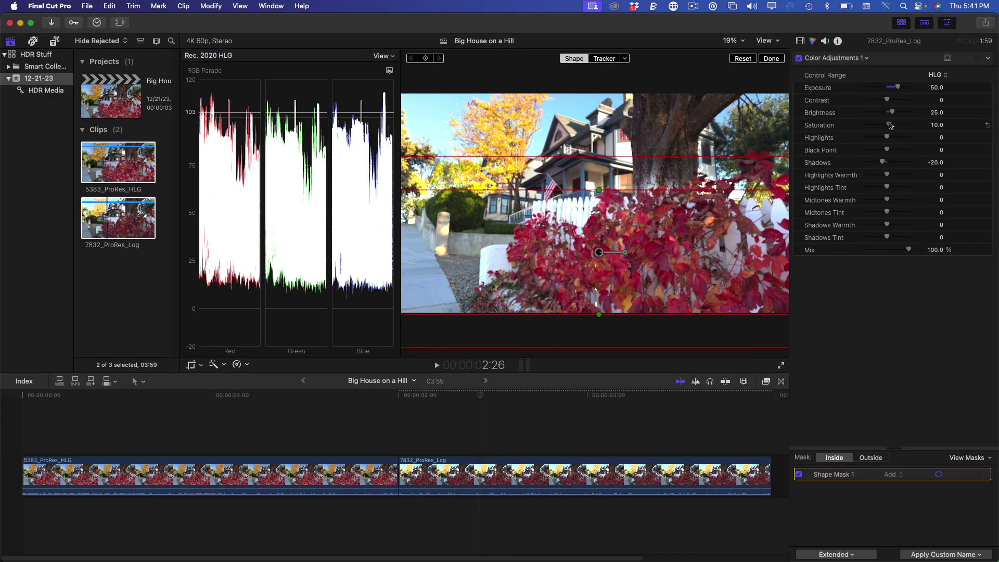
# Set Exposure -15 outside the mask and rotate the mask band to a diagonal
pyautogui.click(871, 457)
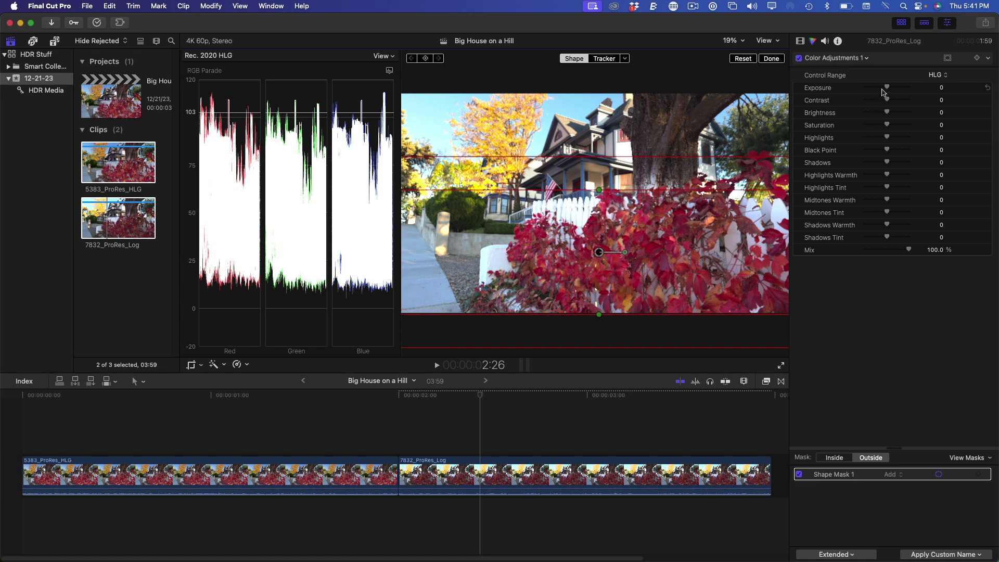
pyautogui.moveTo(886, 88); pyautogui.dragTo(883, 89)
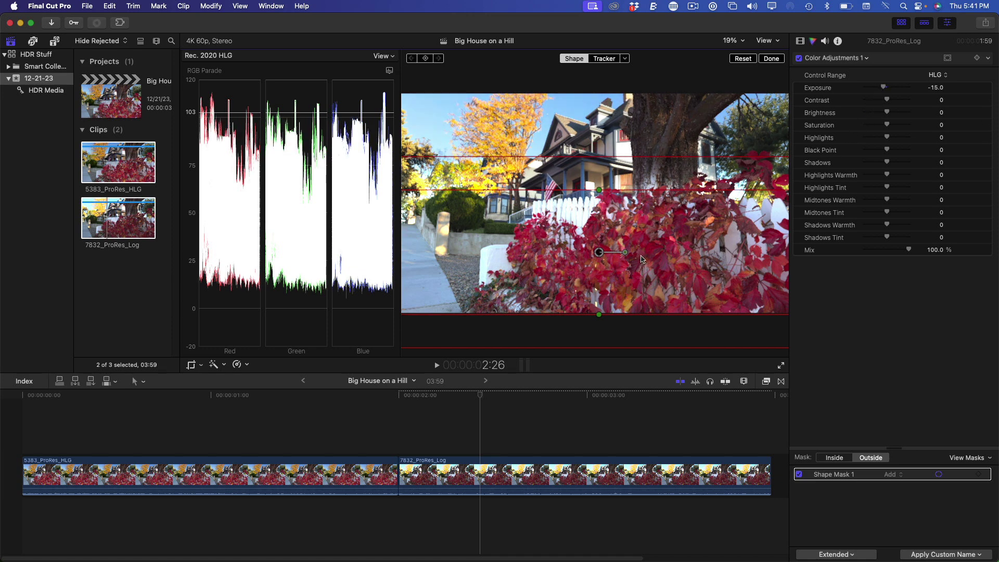
pyautogui.moveTo(626, 255); pyautogui.dragTo(632, 248)
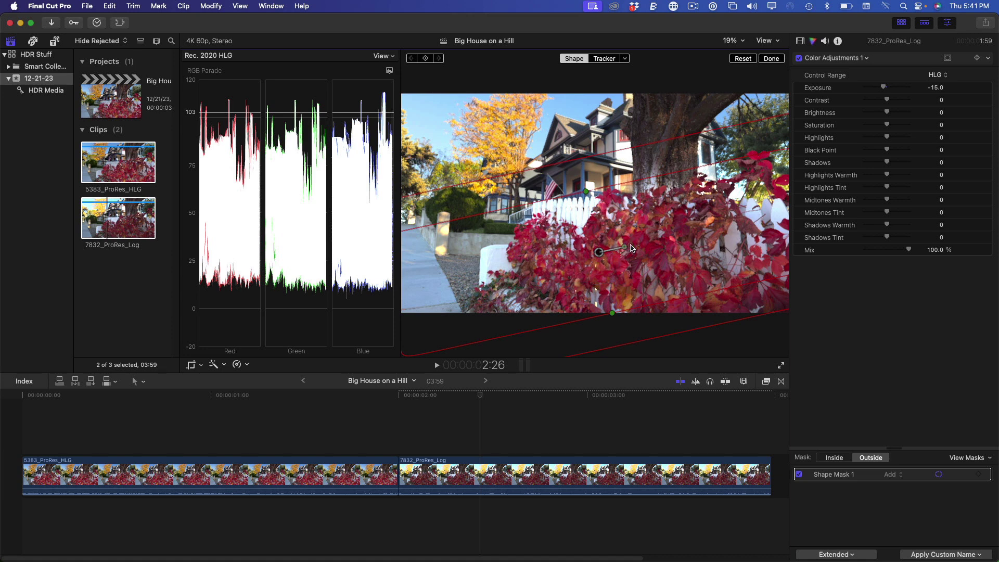